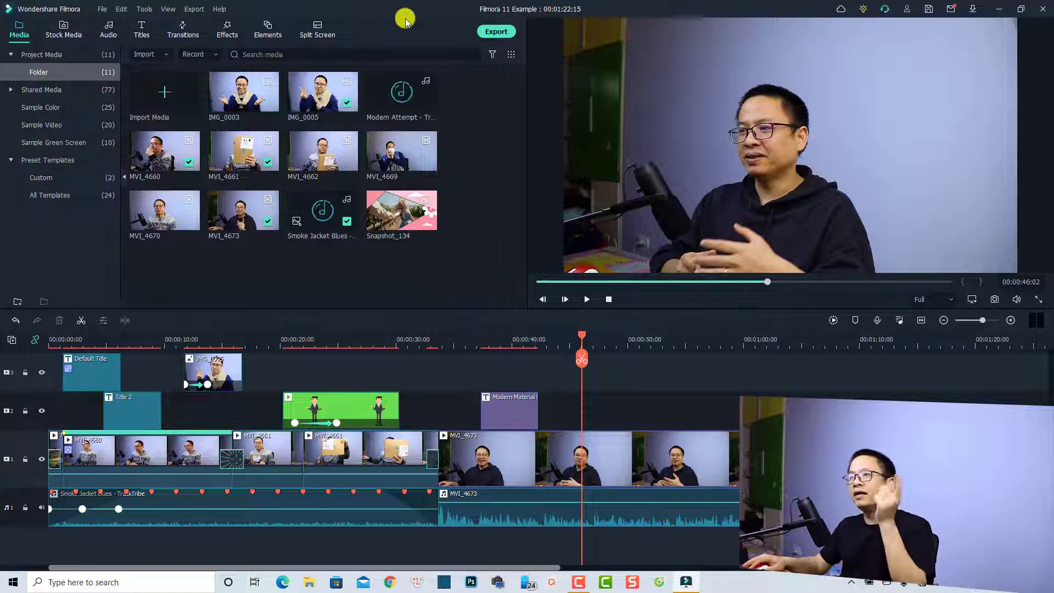
Check the installed program version in the About information, and close it again
click(219, 9)
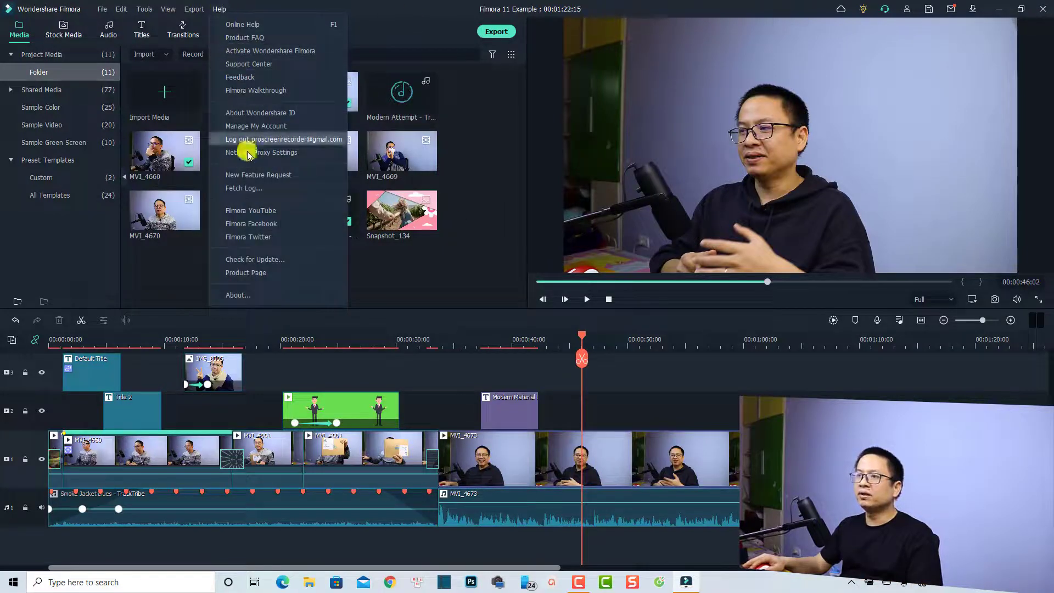
click(251, 291)
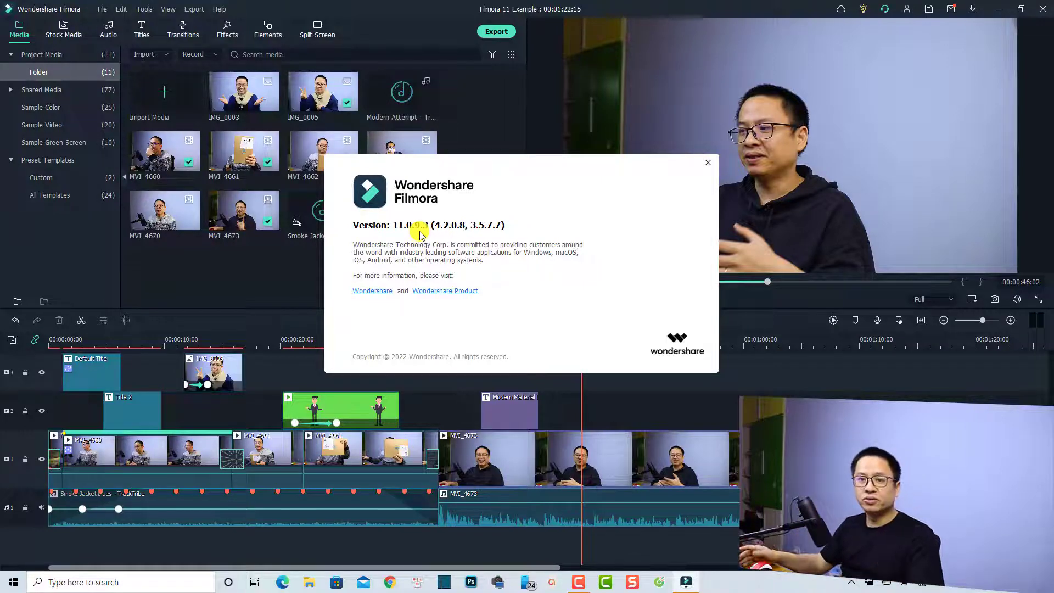
click(708, 164)
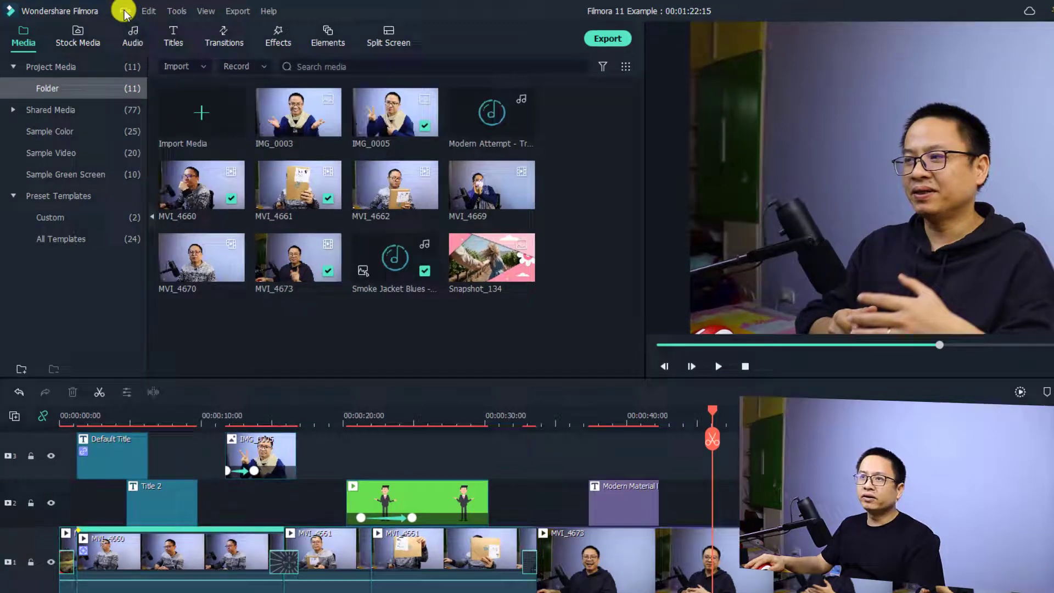
Save the current project as a template and inspect the available actions for Filmora 11 Example among the custom preset templates
click(124, 12)
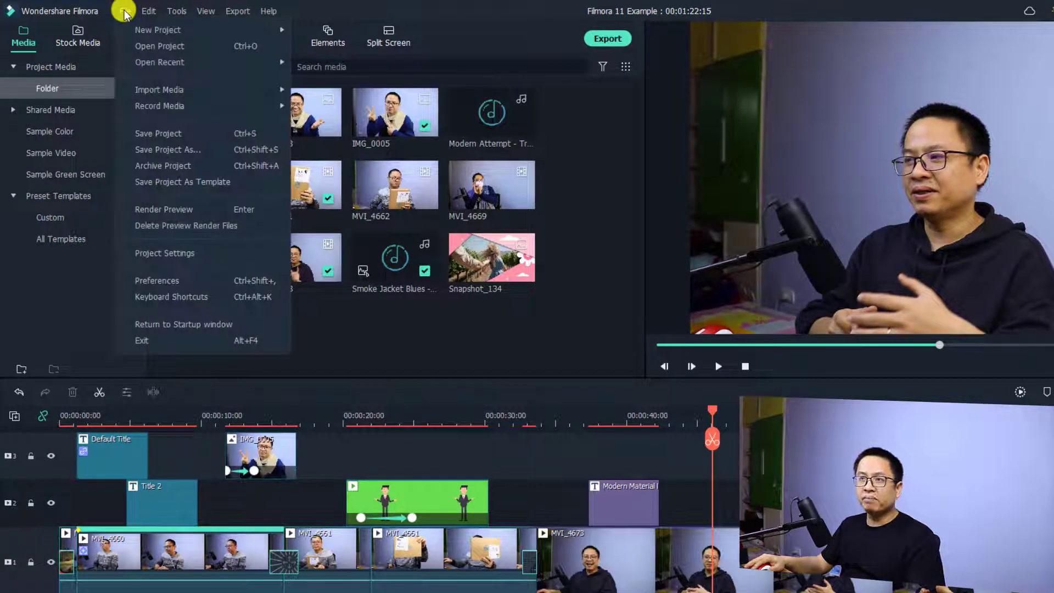
click(176, 186)
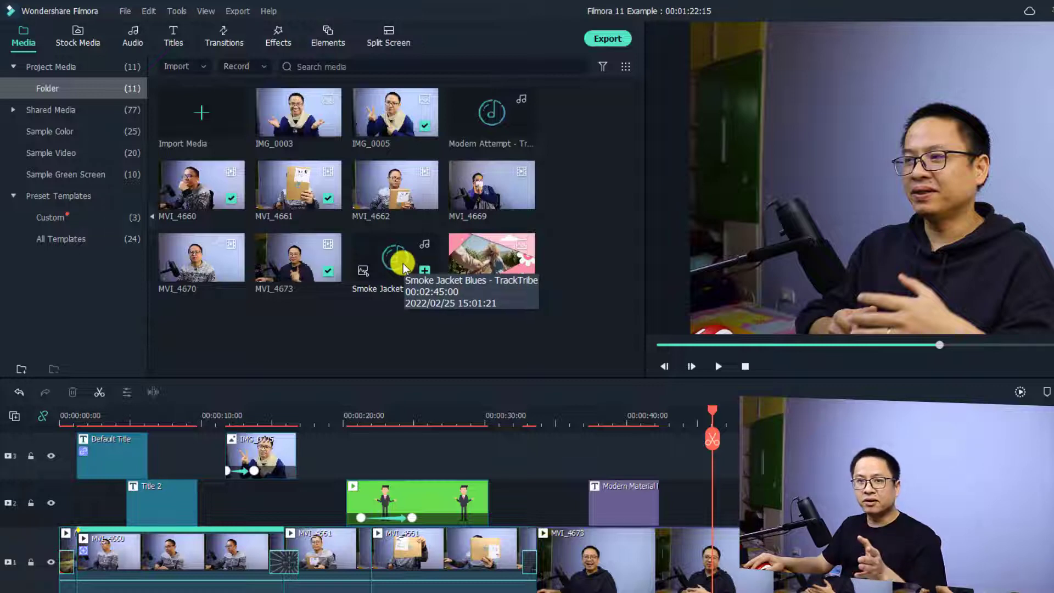
click(57, 220)
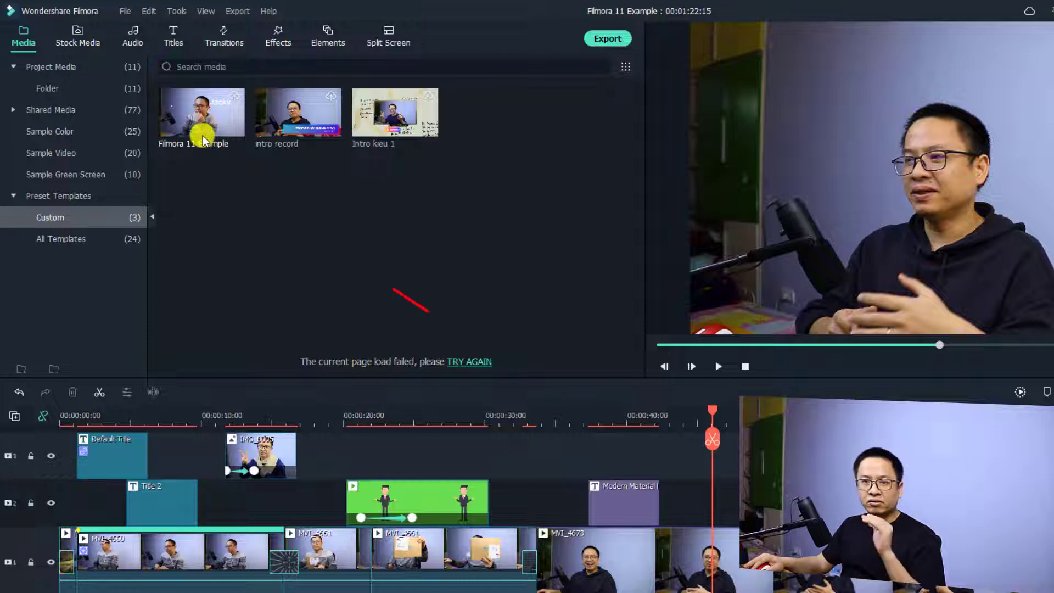
mouse_move(203, 140)
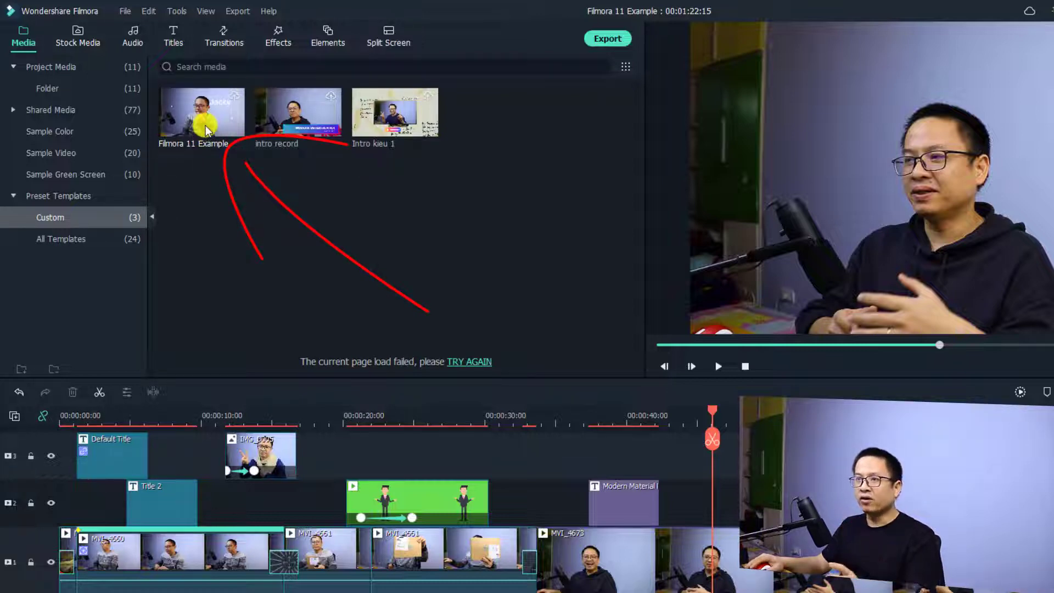
right_click(207, 130)
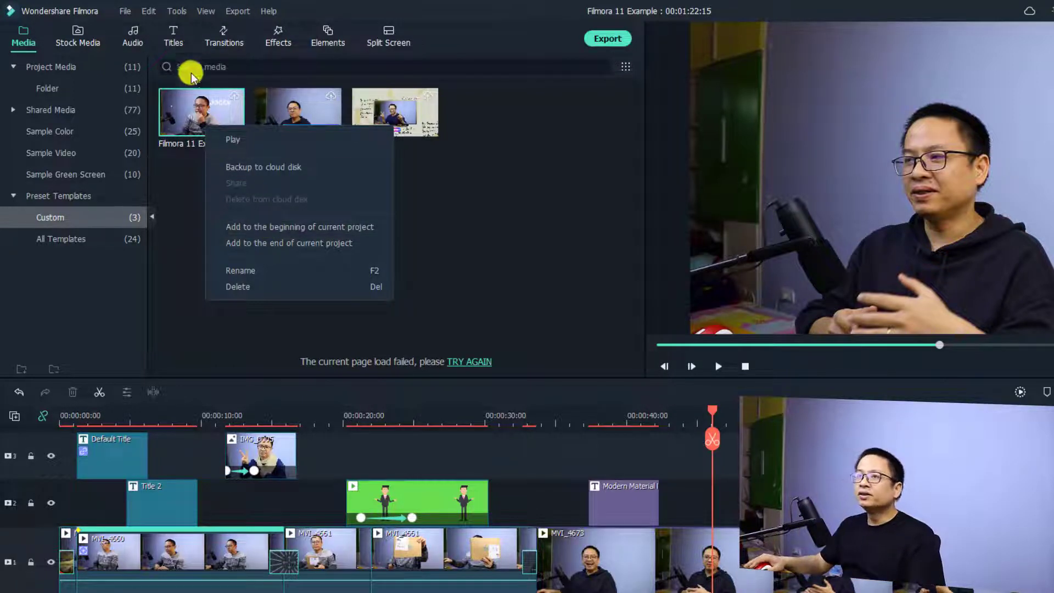
Open the recent project "Cay kim ngan 6th3 New.wfp" without saving current changes, dismiss the missing-resource notices, and briefly play it
click(126, 12)
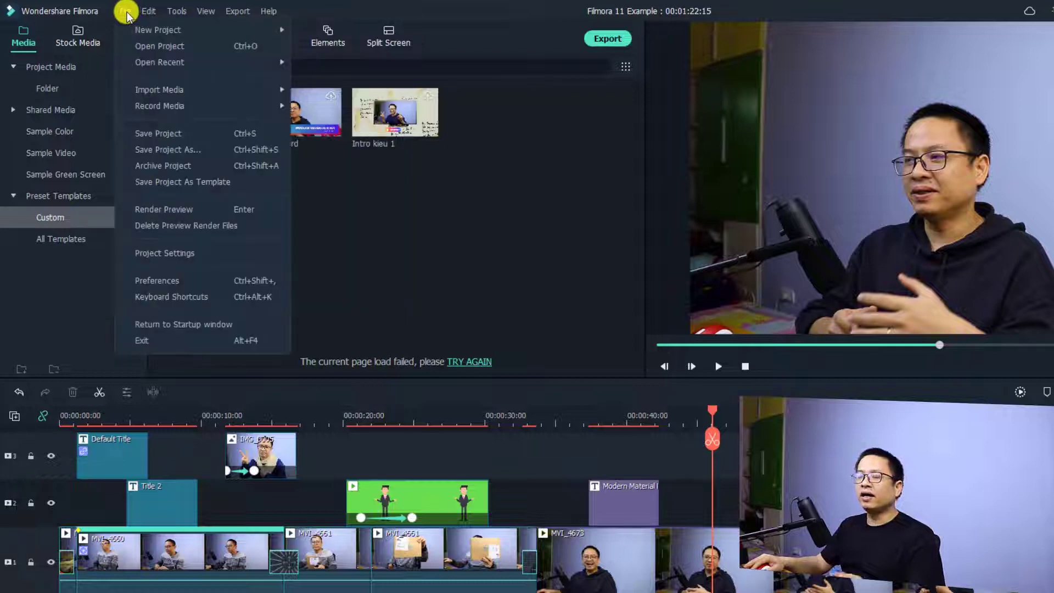
mouse_move(171, 63)
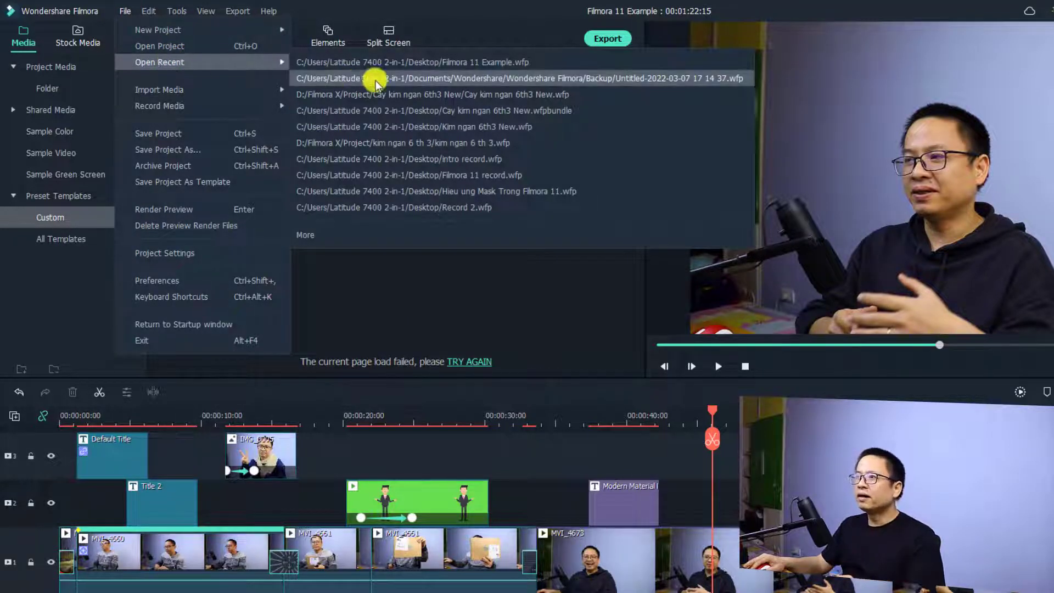
click(447, 97)
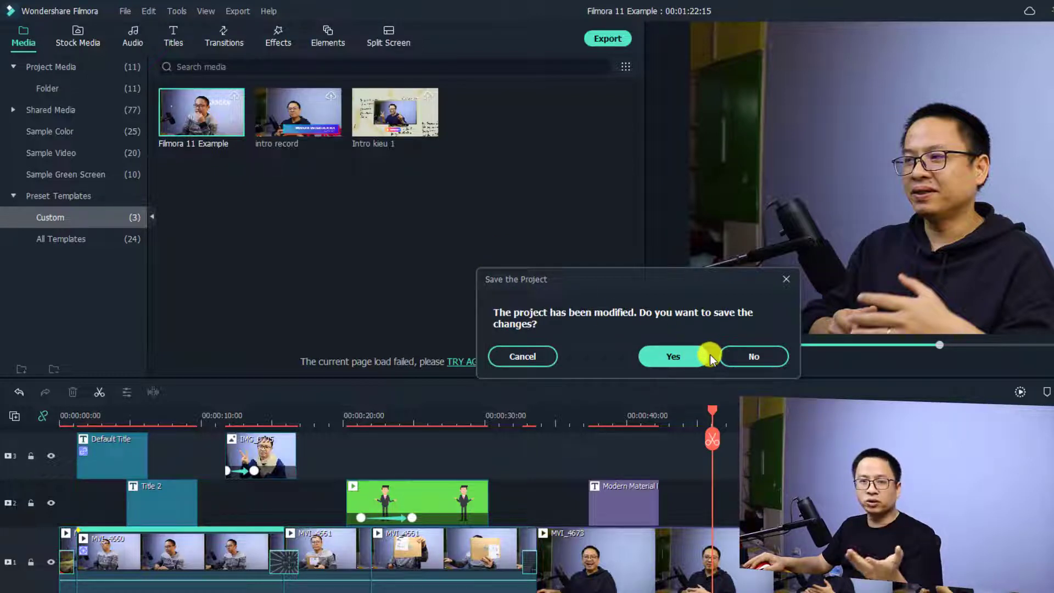
click(744, 352)
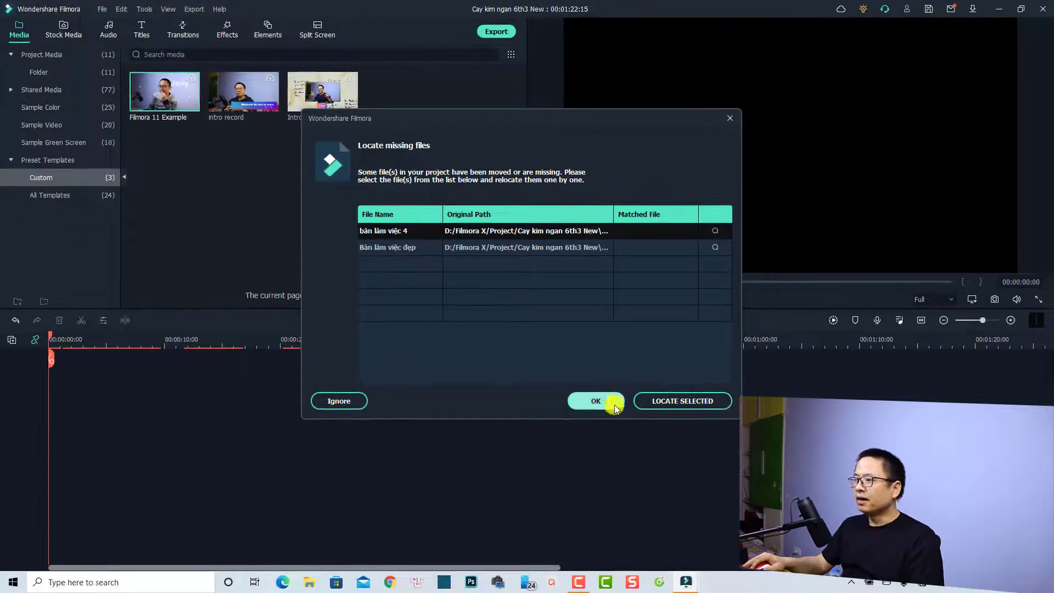
click(595, 401)
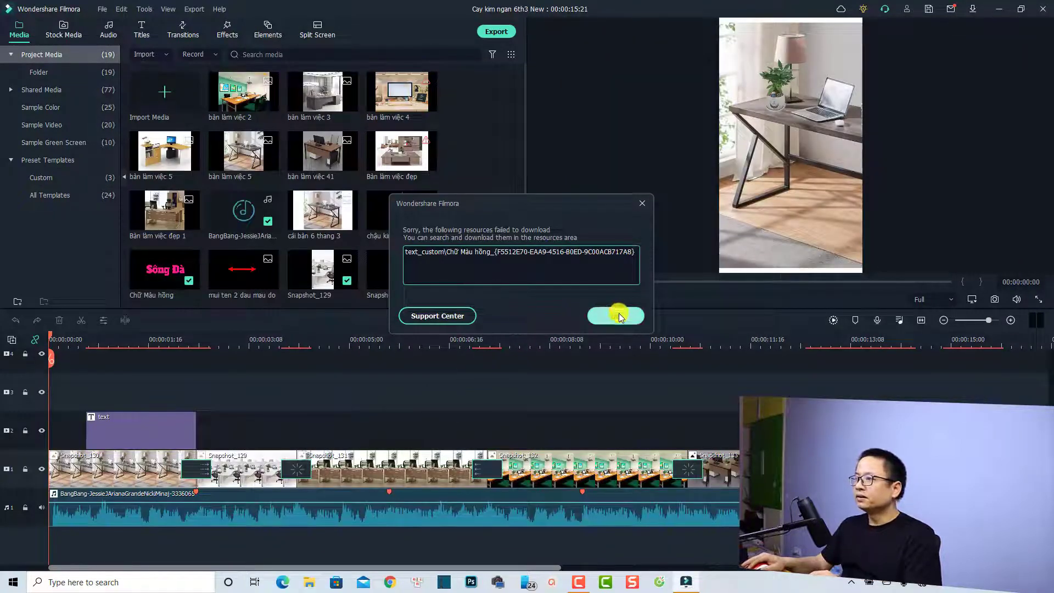
click(617, 320)
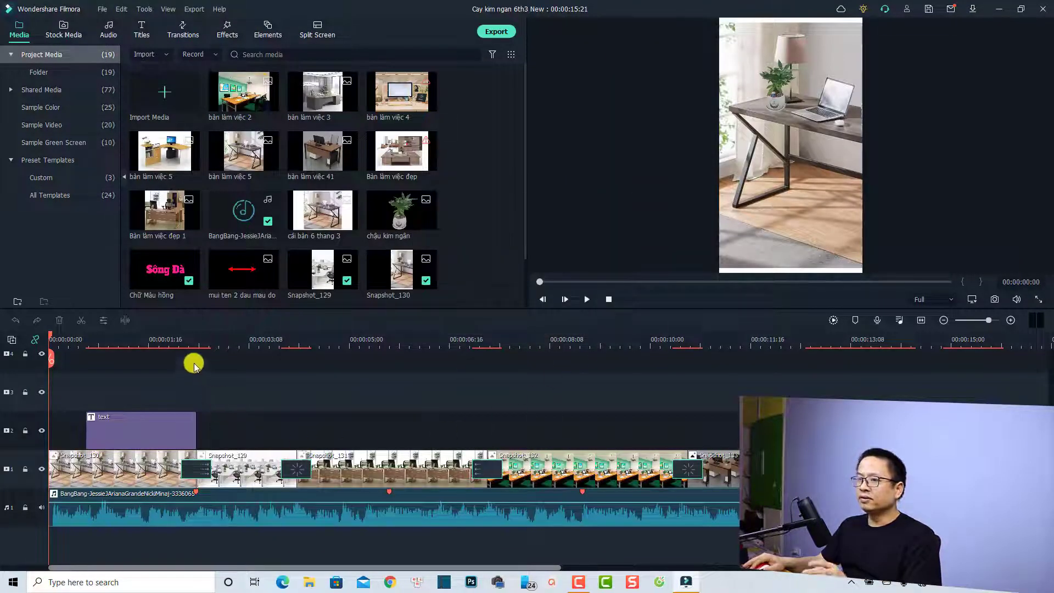
key(space)
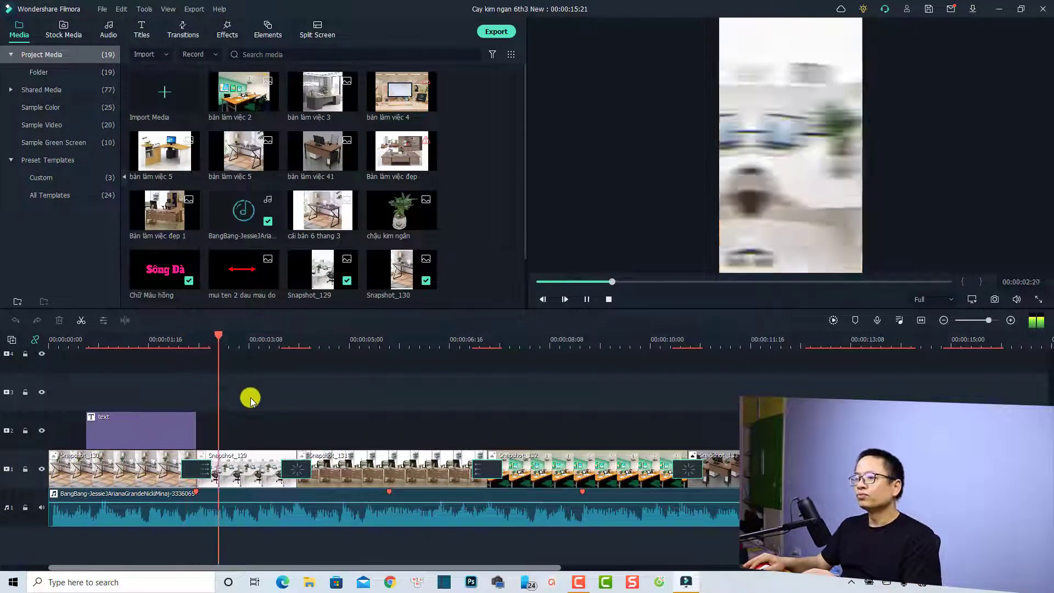
key(space)
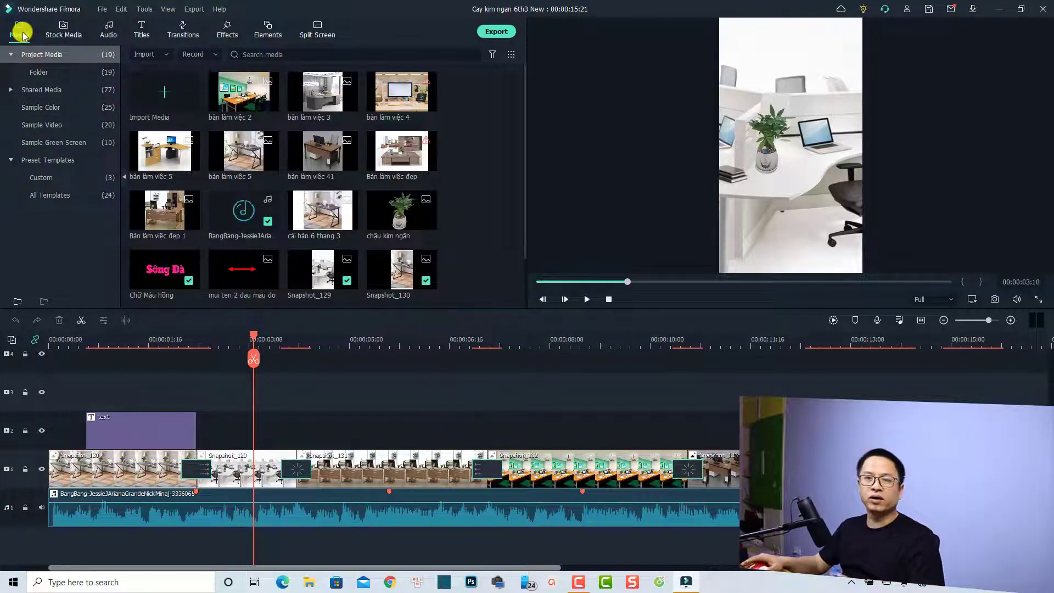
Preview the custom template Filmora 11 Example, add it to the end of the current project, and fit the timeline to view
click(43, 181)
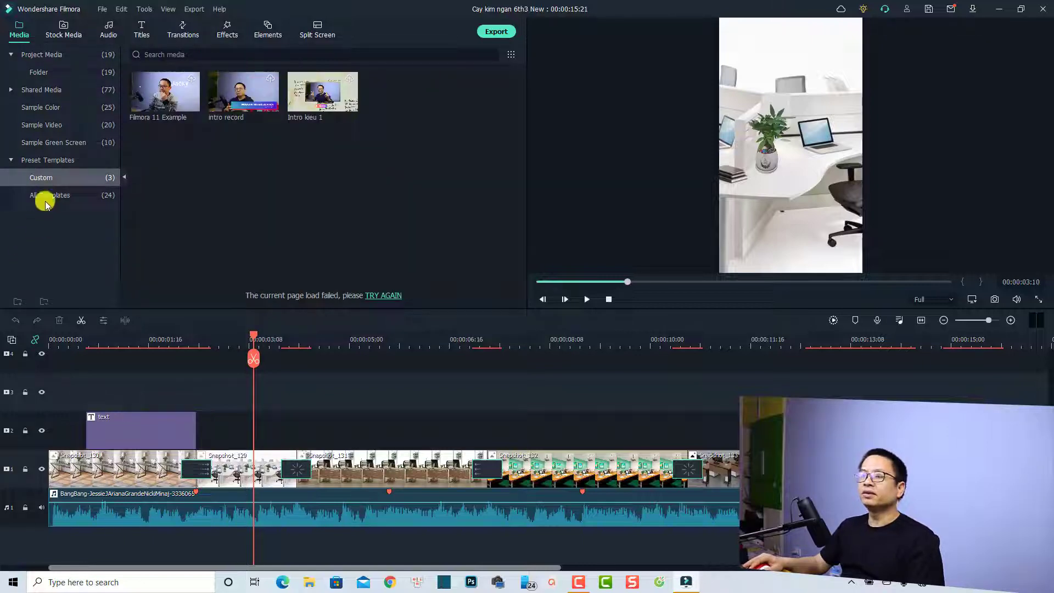
double_click(165, 110)
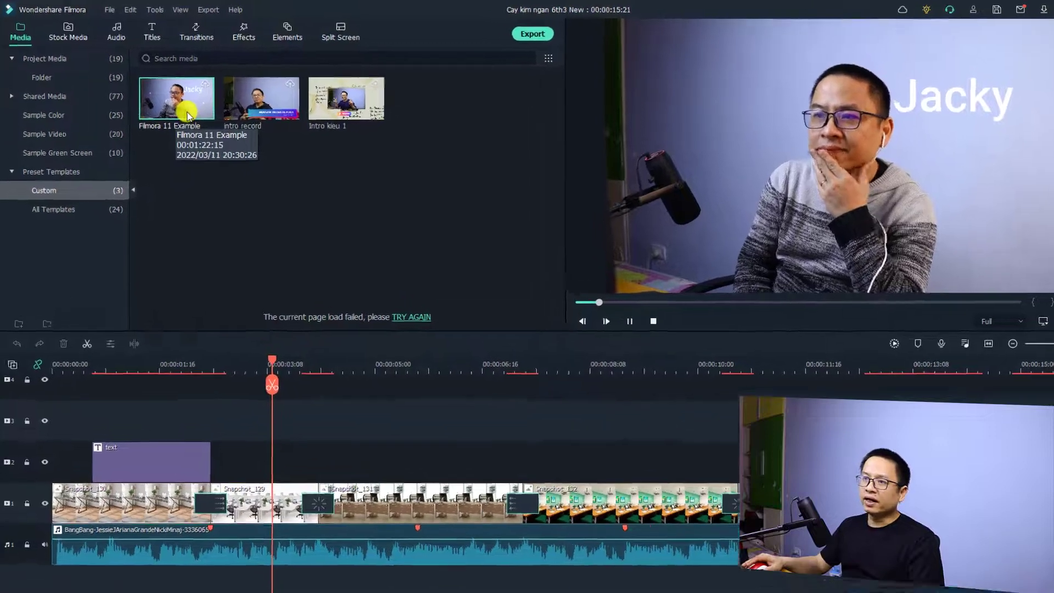
right_click(188, 115)
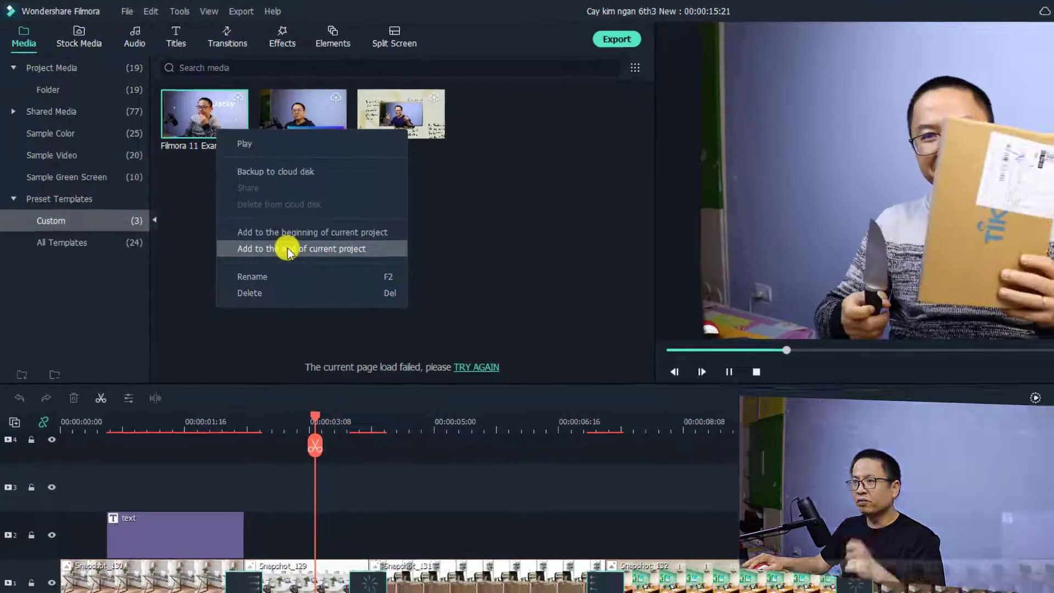
click(294, 256)
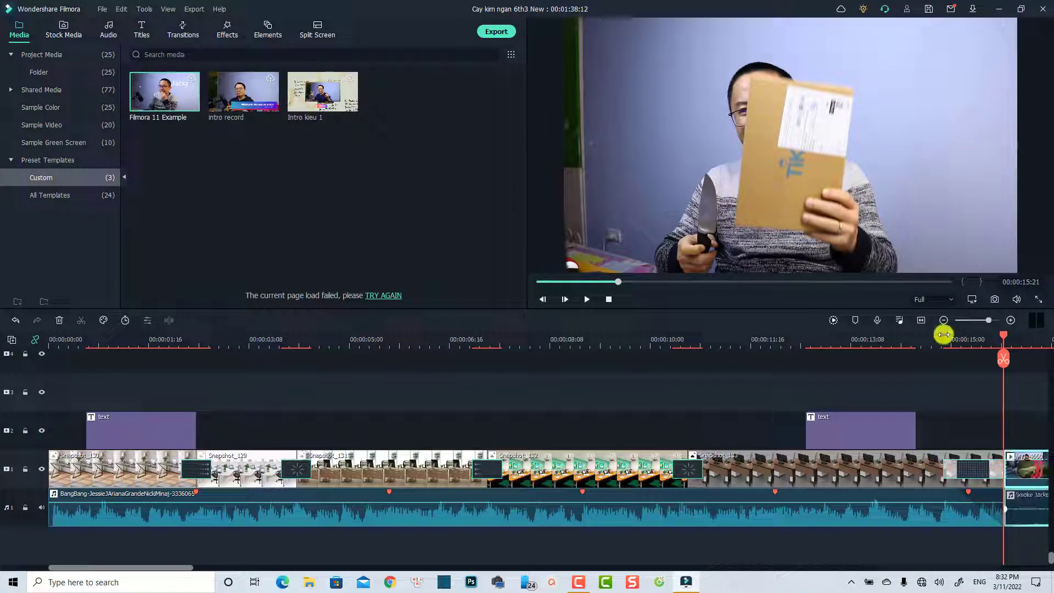
click(922, 321)
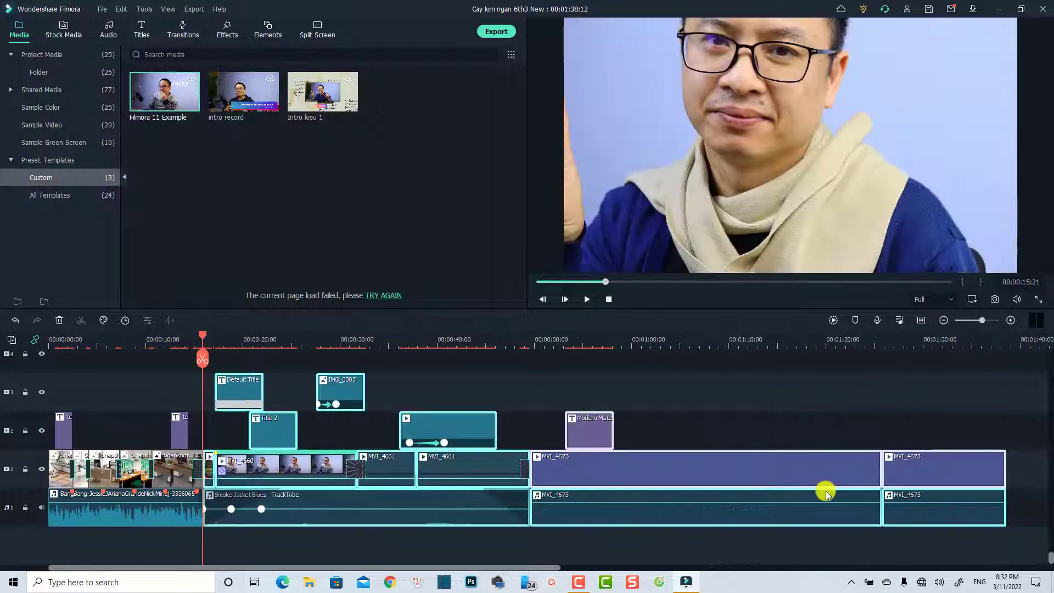
Play the added template footage and compare its framing with that of the project's original clips
click(339, 434)
key(space)
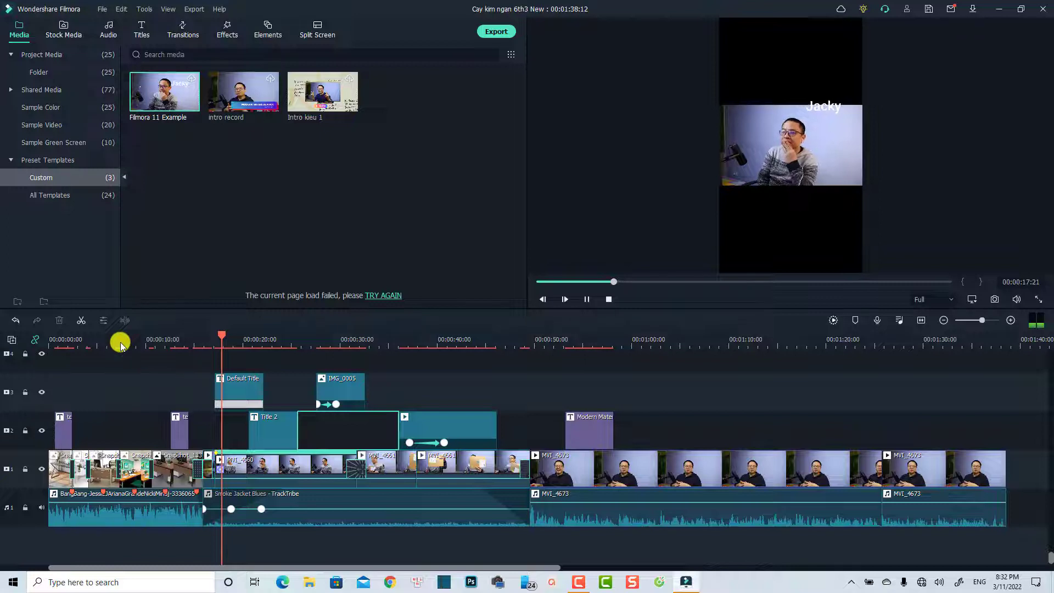
click(124, 400)
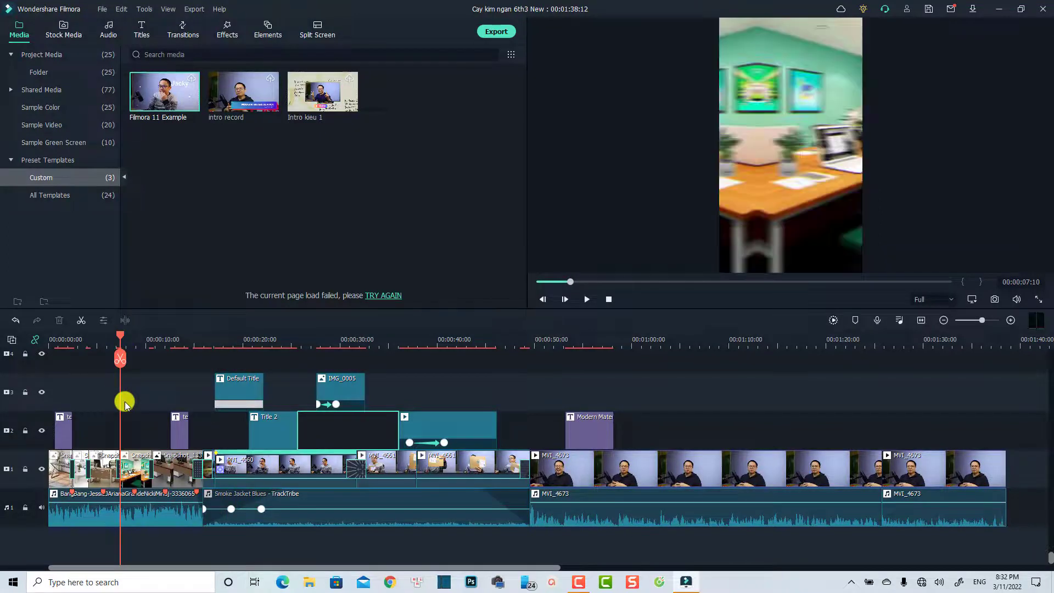
click(265, 340)
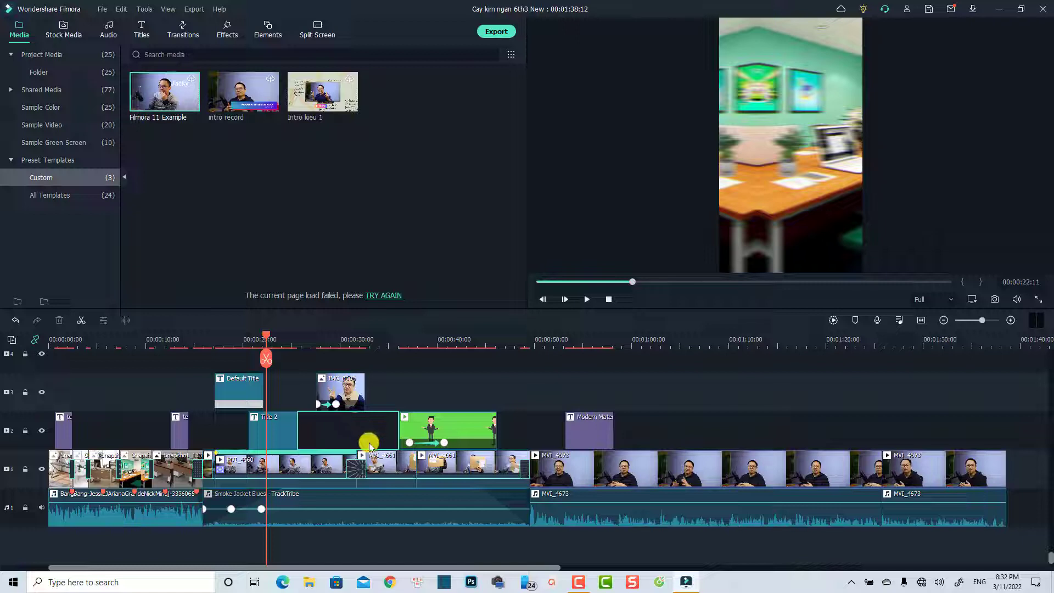
Change the project aspect ratio to 16:9 (Widescreen) with a resolution of 1920 x 1080 (Full HD)
click(972, 300)
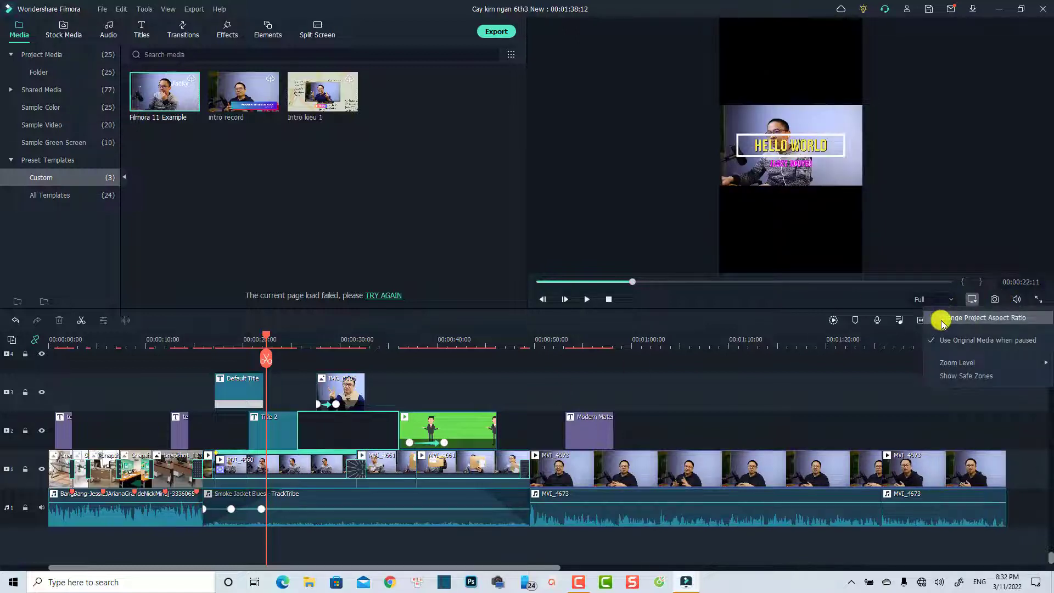
click(942, 322)
click(522, 226)
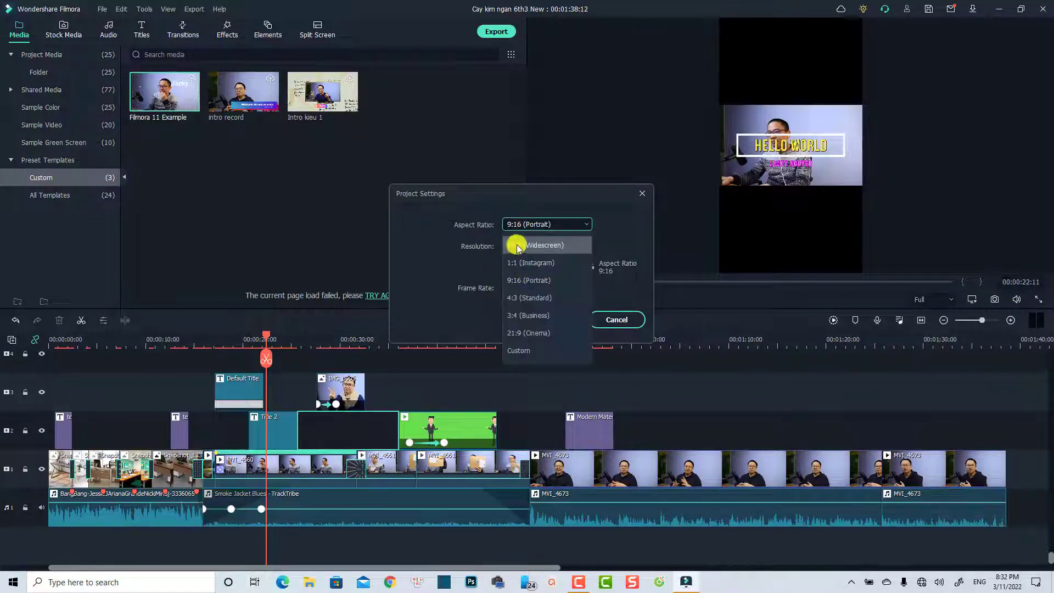
click(519, 247)
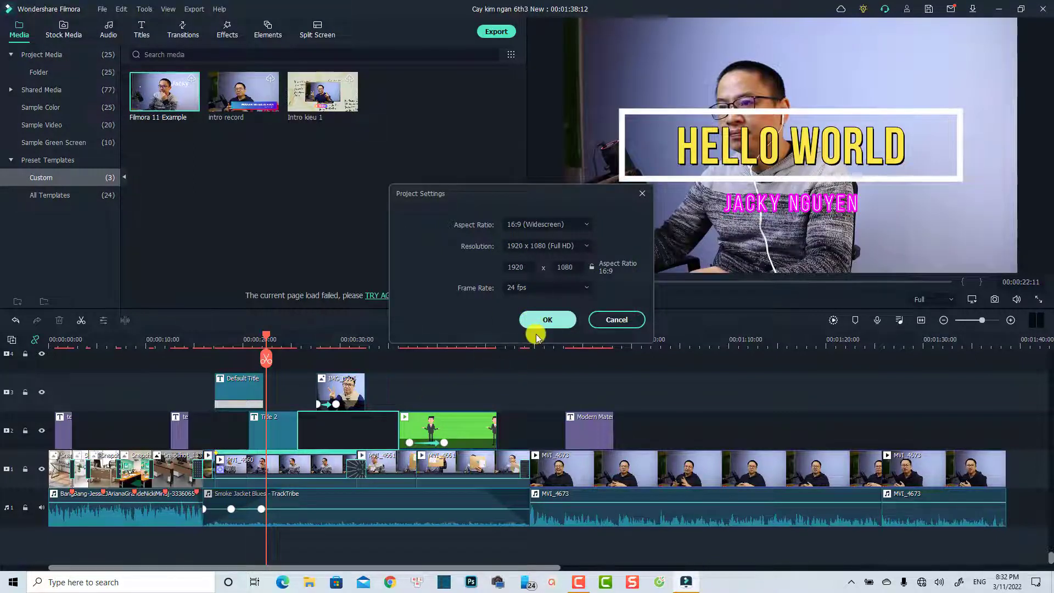
click(536, 333)
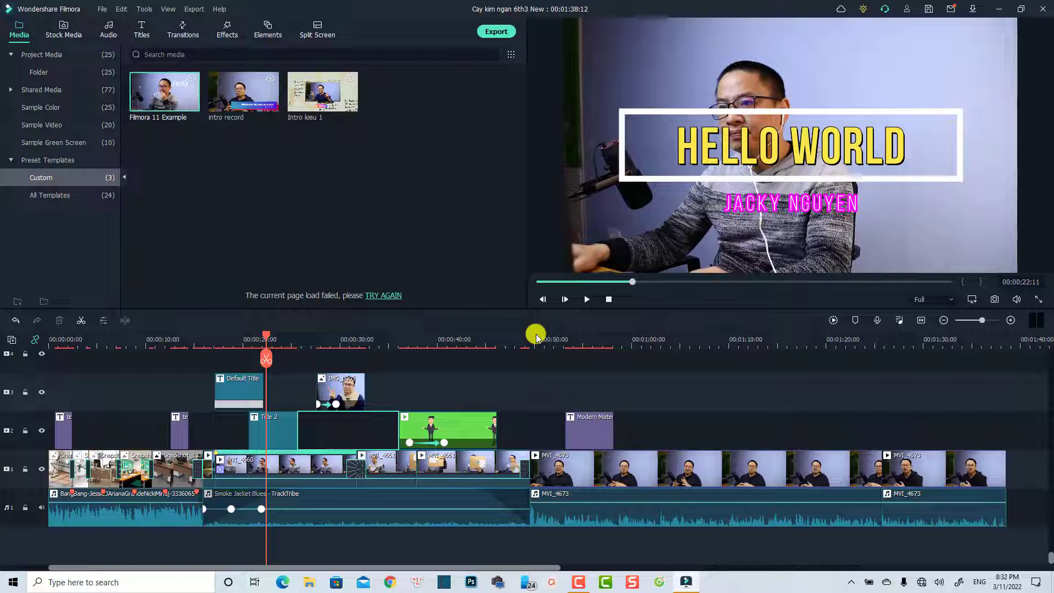
Play a short part of the template footage to check its widescreen framing
click(405, 370)
key(space)
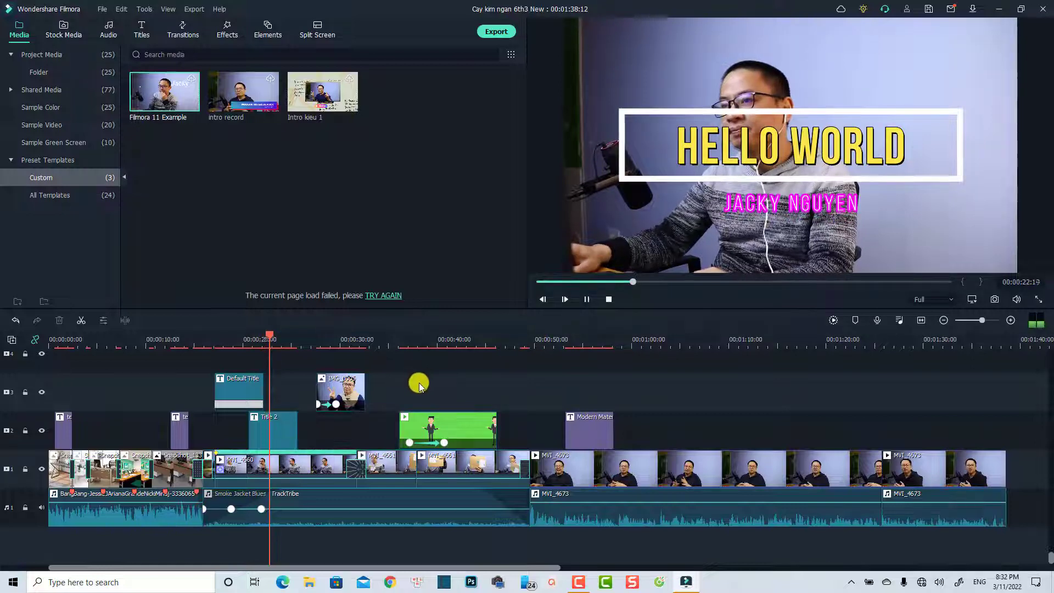
key(space)
scroll(854, 463, up, 1)
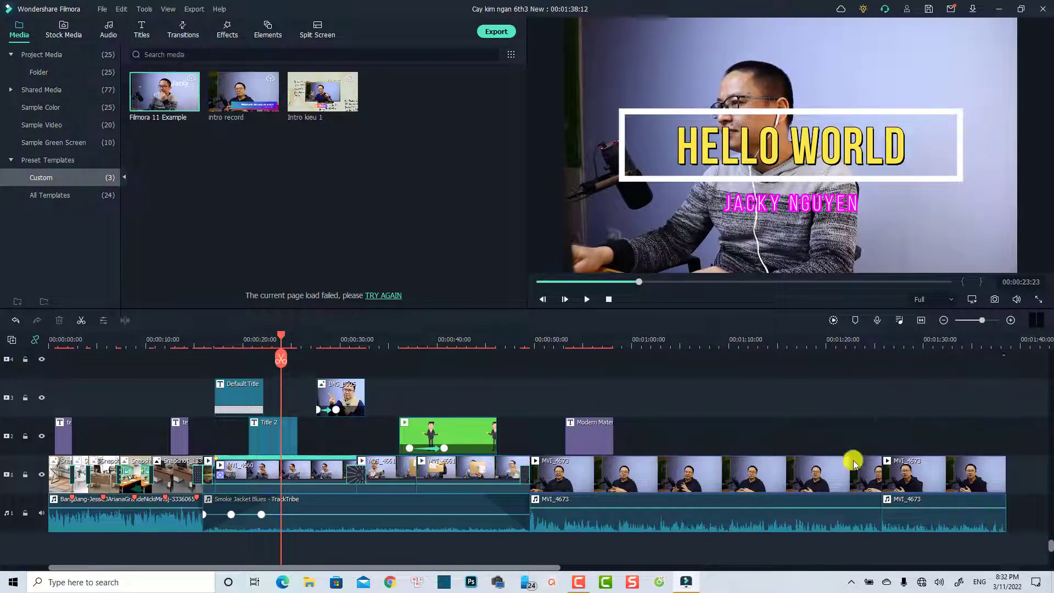
Delete all of the added template's clips from the timeline, keeping only the project's original clips
drag(1003, 351, 210, 559)
drag(211, 559, 220, 556)
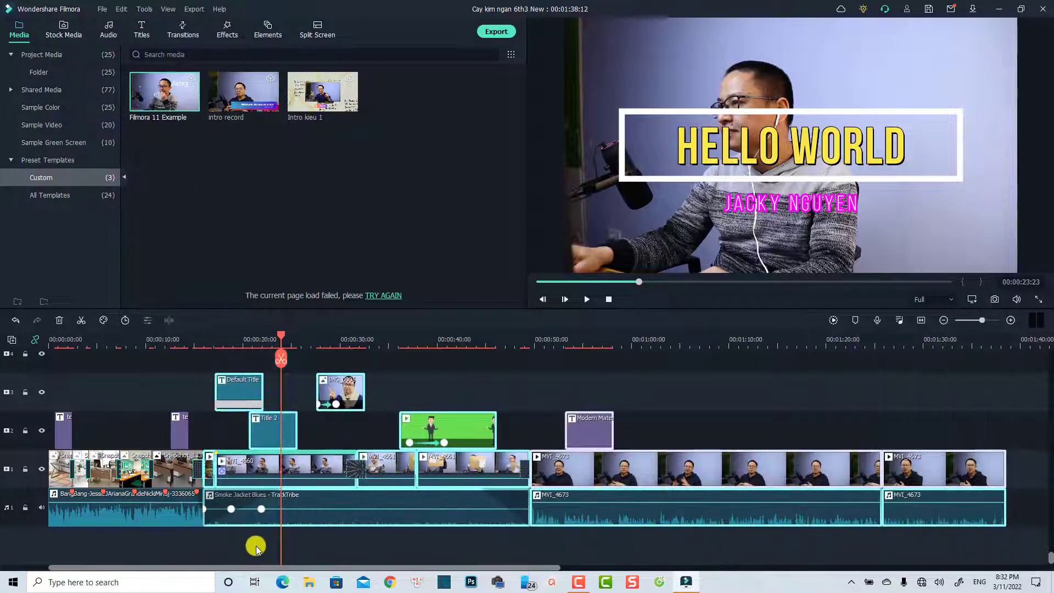
key(Delete)
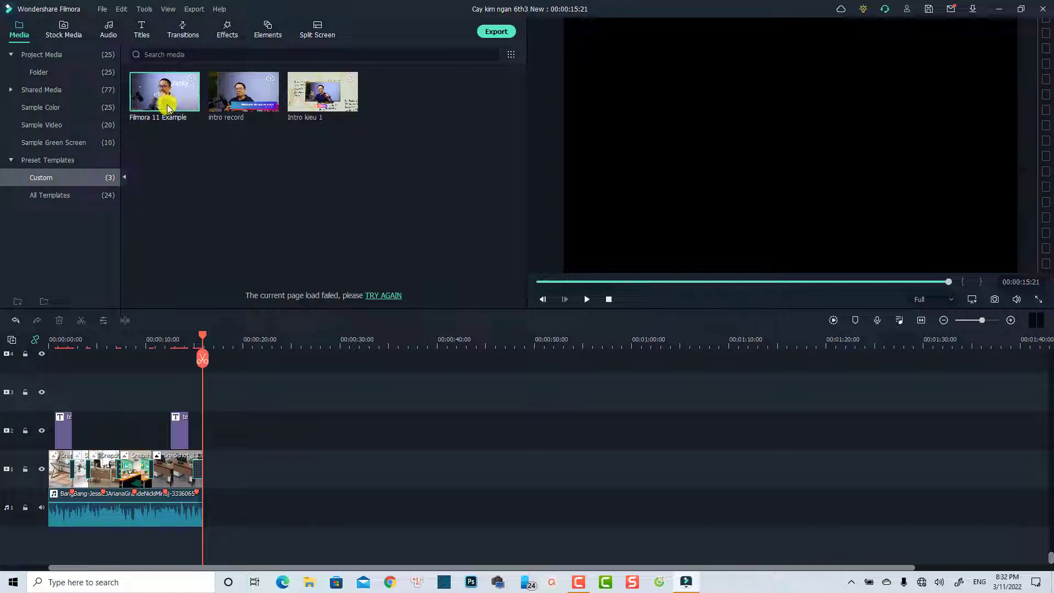
Place the Filmora 11 Example template directly on the timeline after the original clips and preview its footage around the IMG_0005 clip
drag(169, 106, 257, 486)
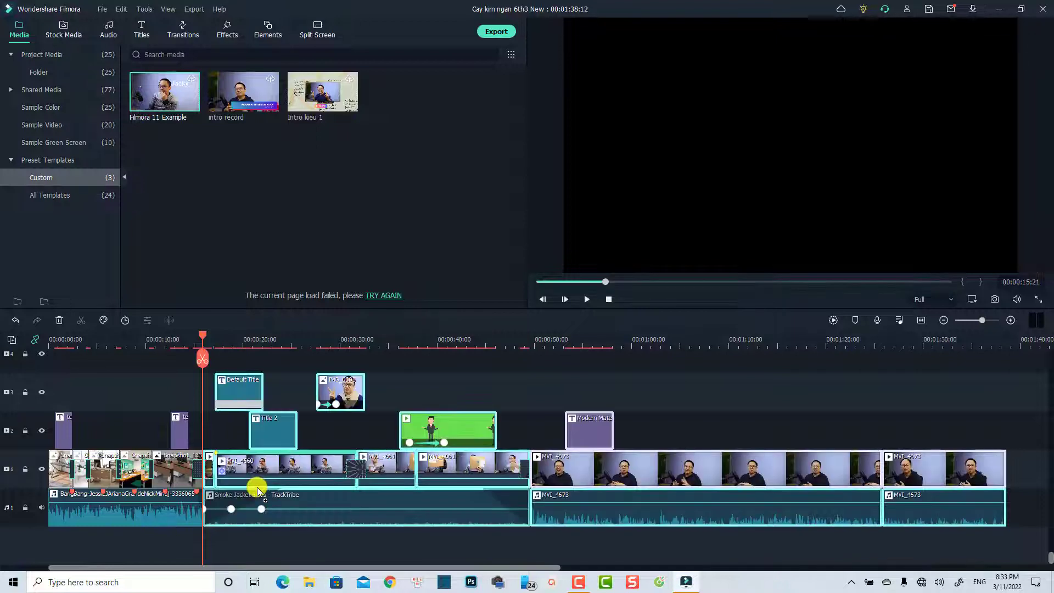
click(340, 345)
click(441, 379)
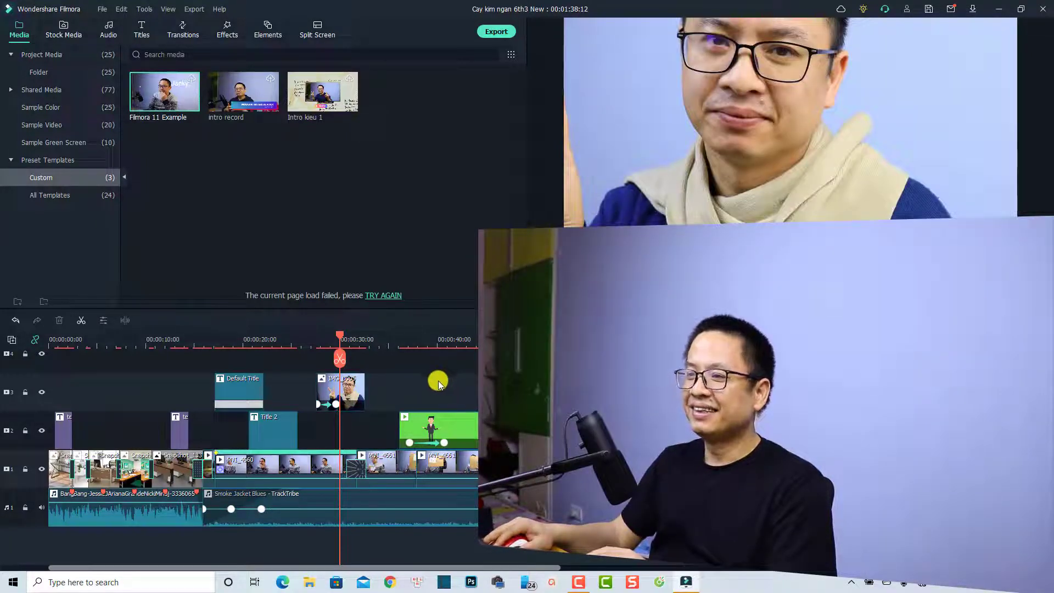
key(space)
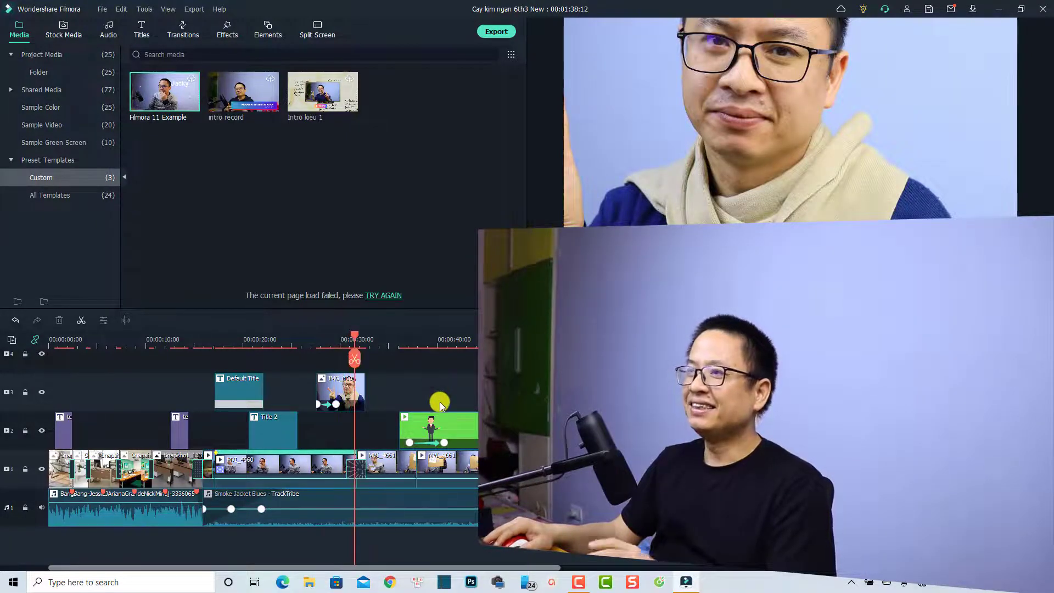
Save the combined project as a separate file named "new project"
click(101, 9)
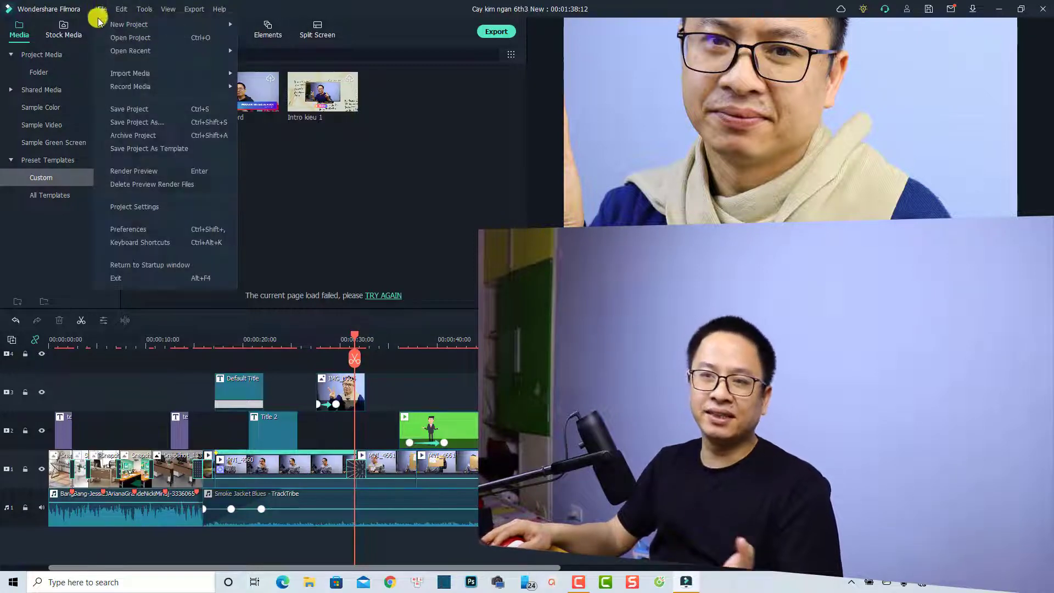
click(132, 122)
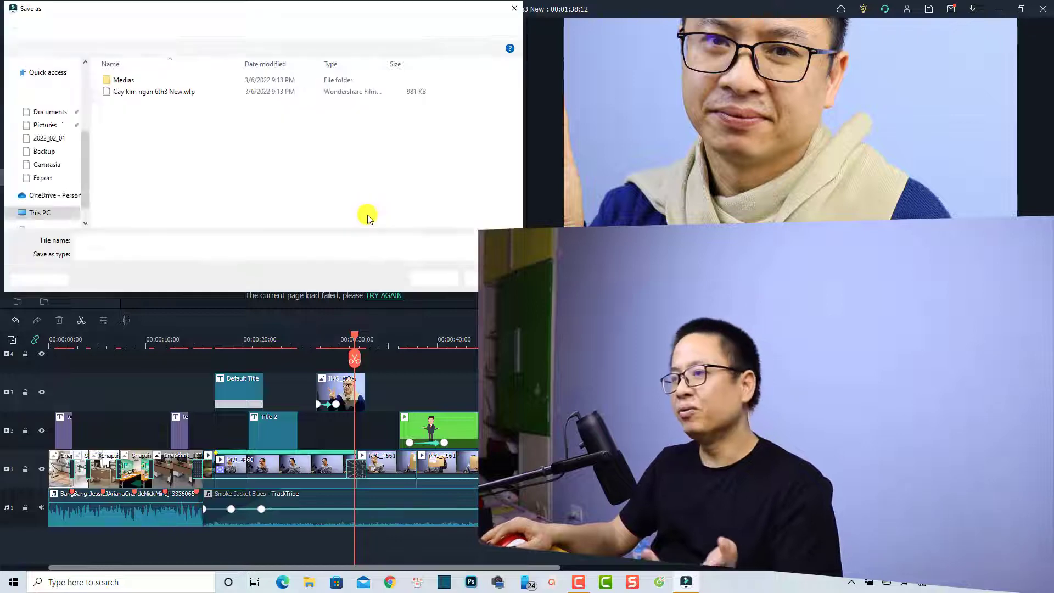
text(new project)
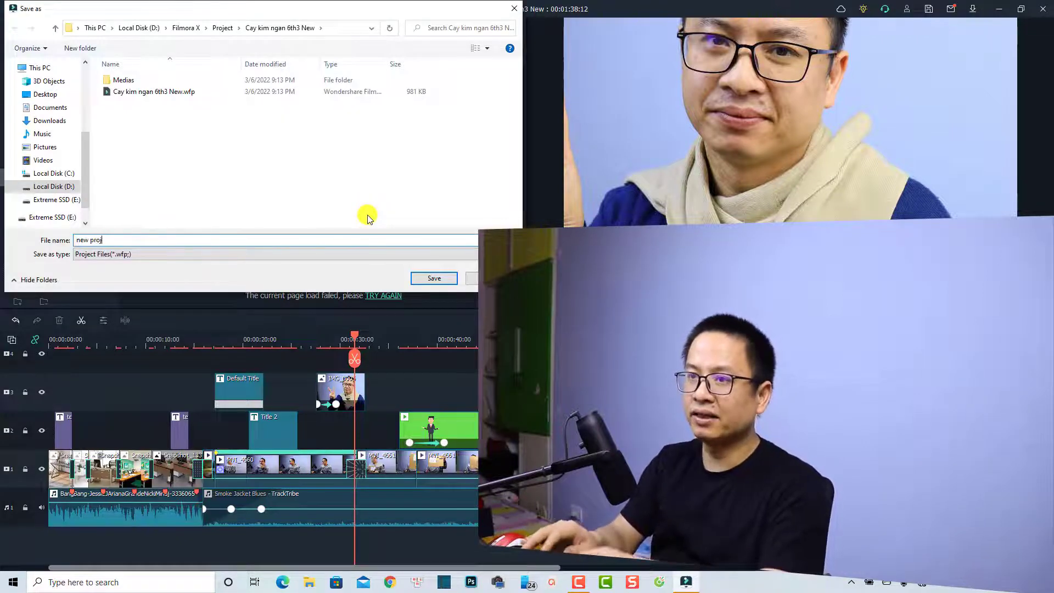
click(427, 279)
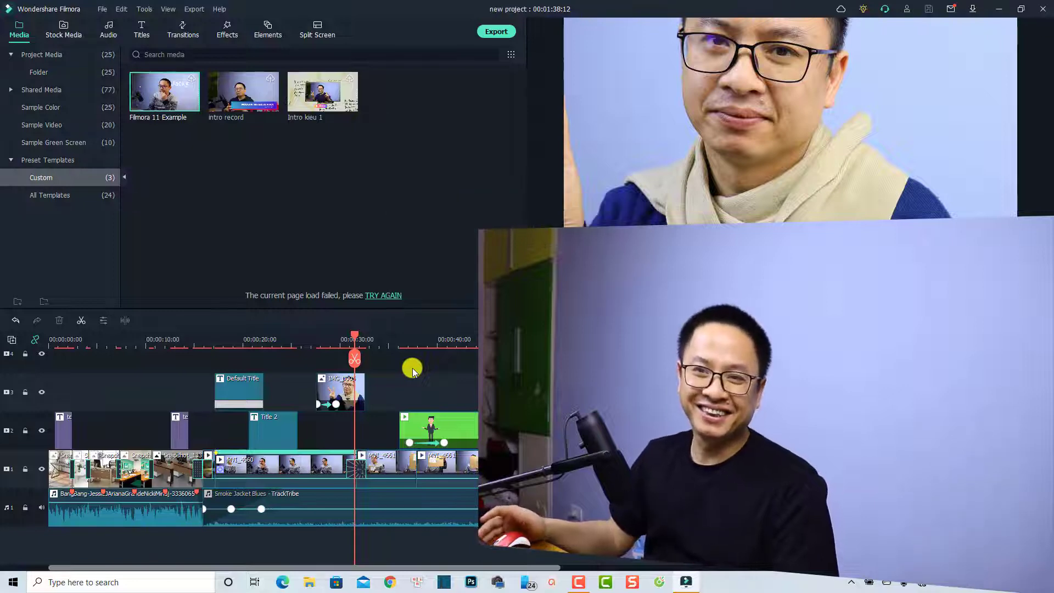